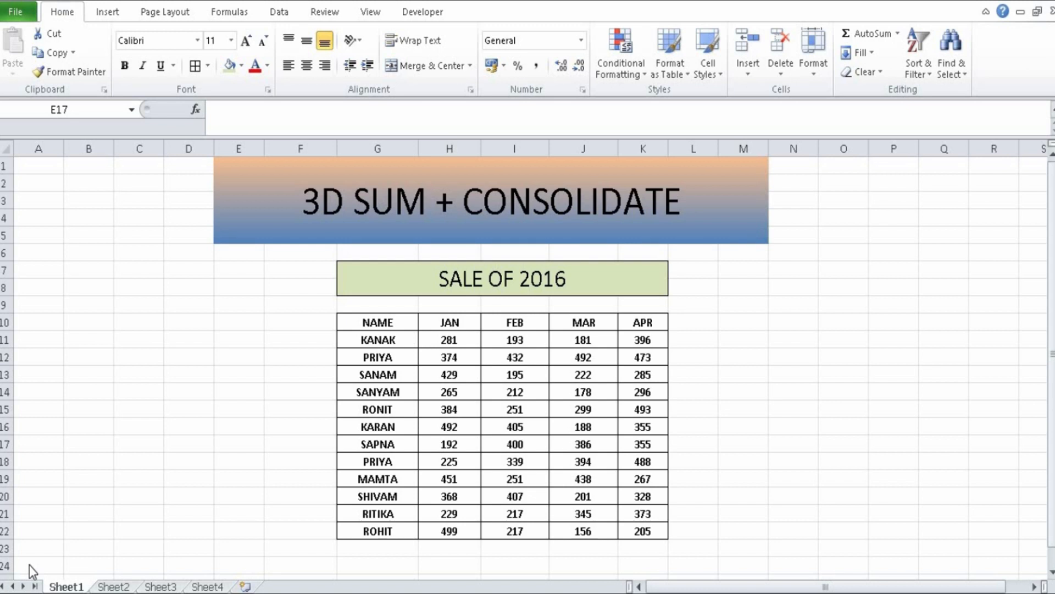
- Review the 2016, 2017 and 2018 sales tables on Sheet1 to Sheet3 and the TOTAL table on Sheet4
click(114, 587)
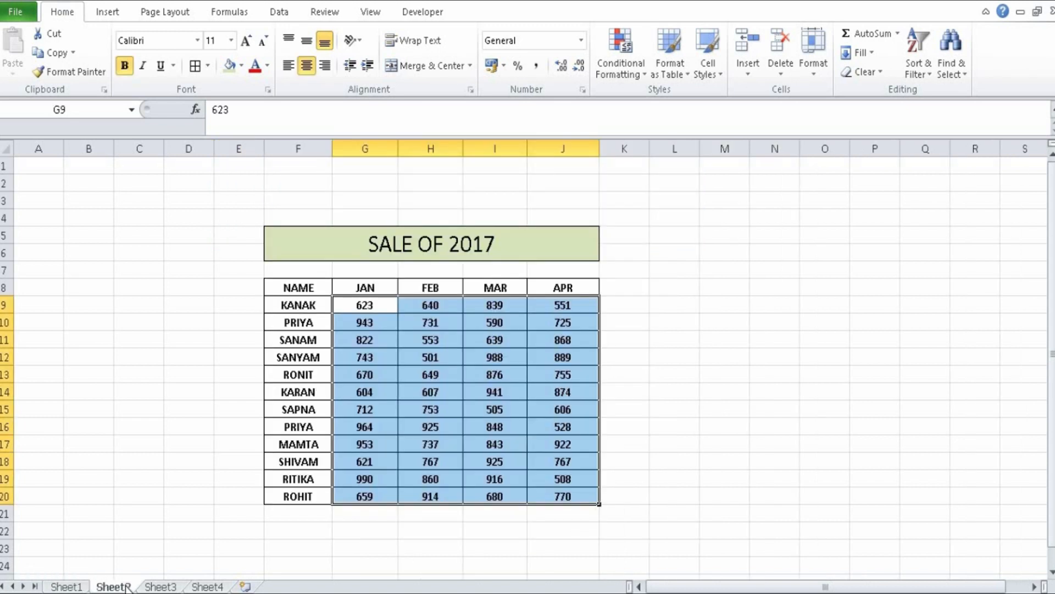
click(728, 501)
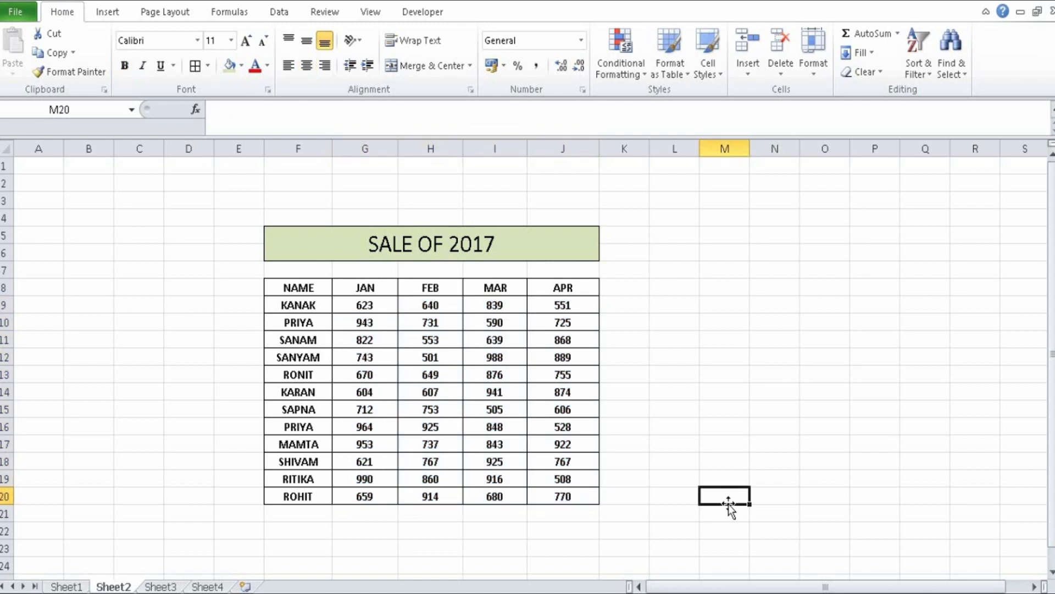
click(159, 587)
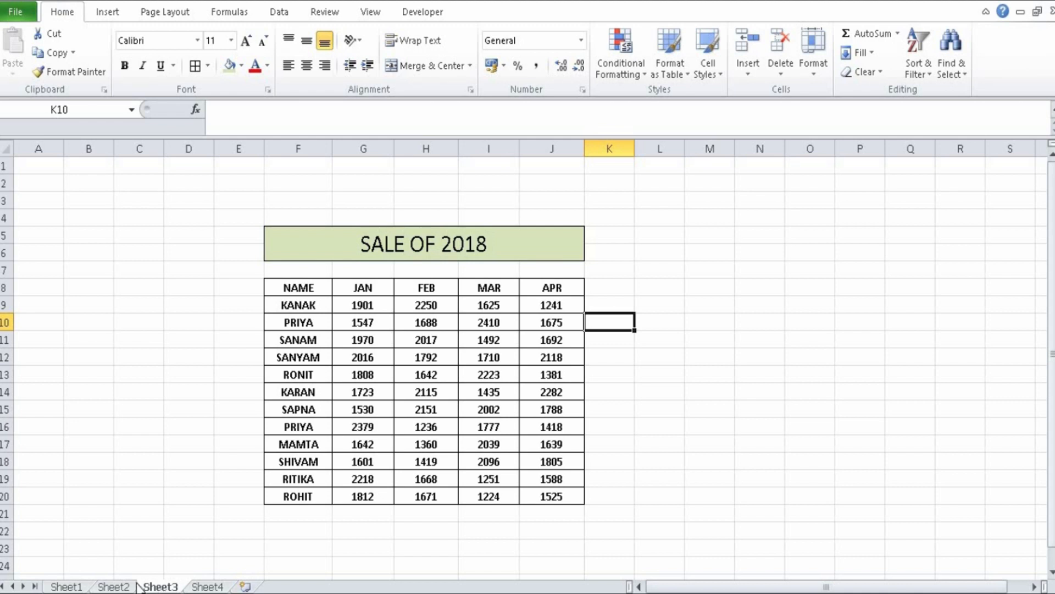
click(115, 587)
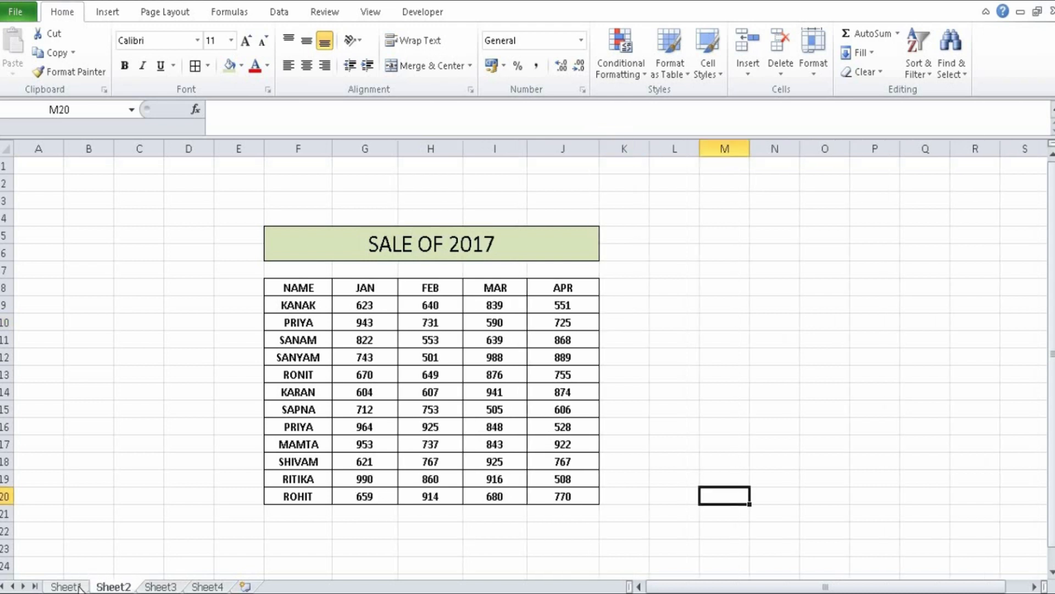
click(80, 586)
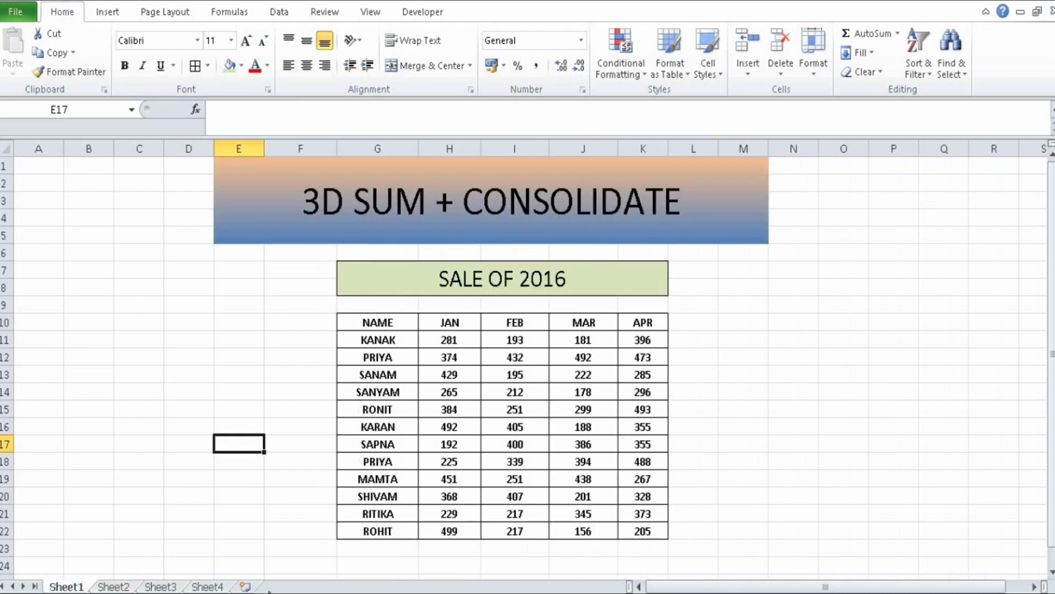
click(219, 587)
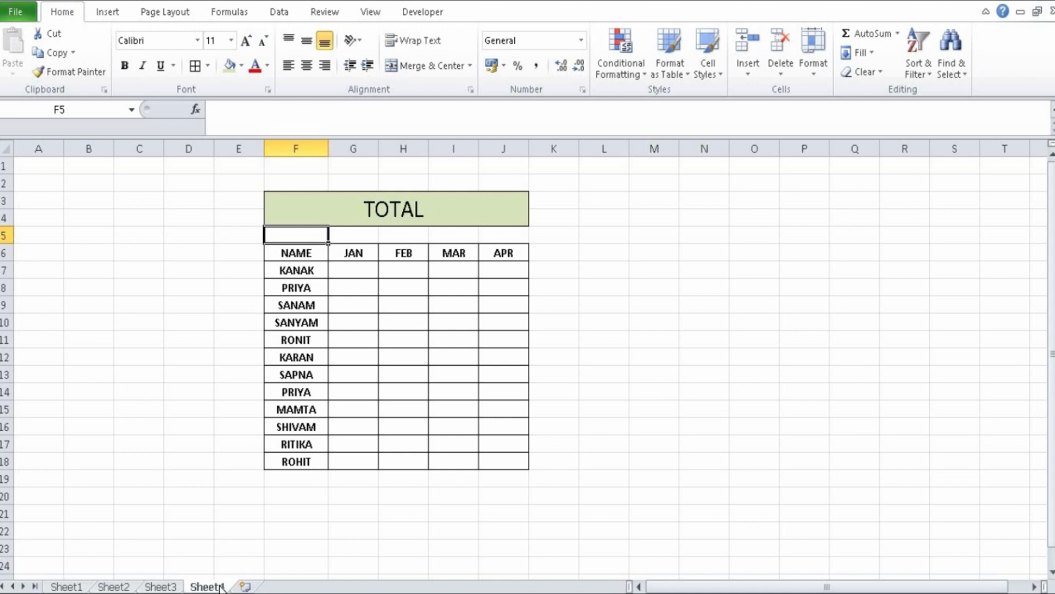
- Widen the TOTAL table's columns and enter =SUM(Sheet1!H11+Sheet2!G9+Sheet3!G9) as KANAK's JAN total in cell G7
drag(329, 142, 659, 148)
click(374, 268)
text(=SUM)
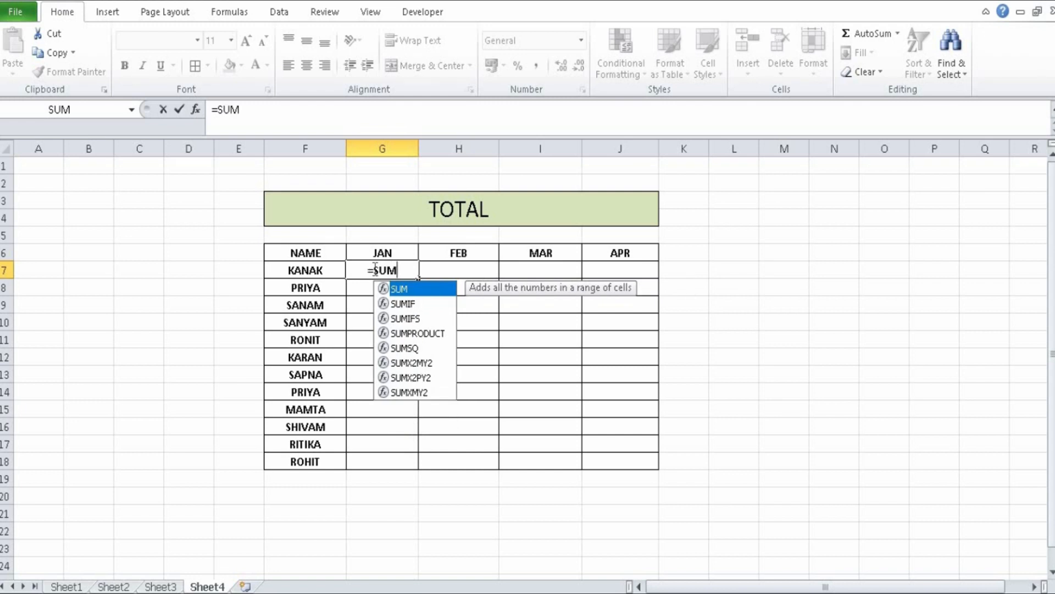
text(()
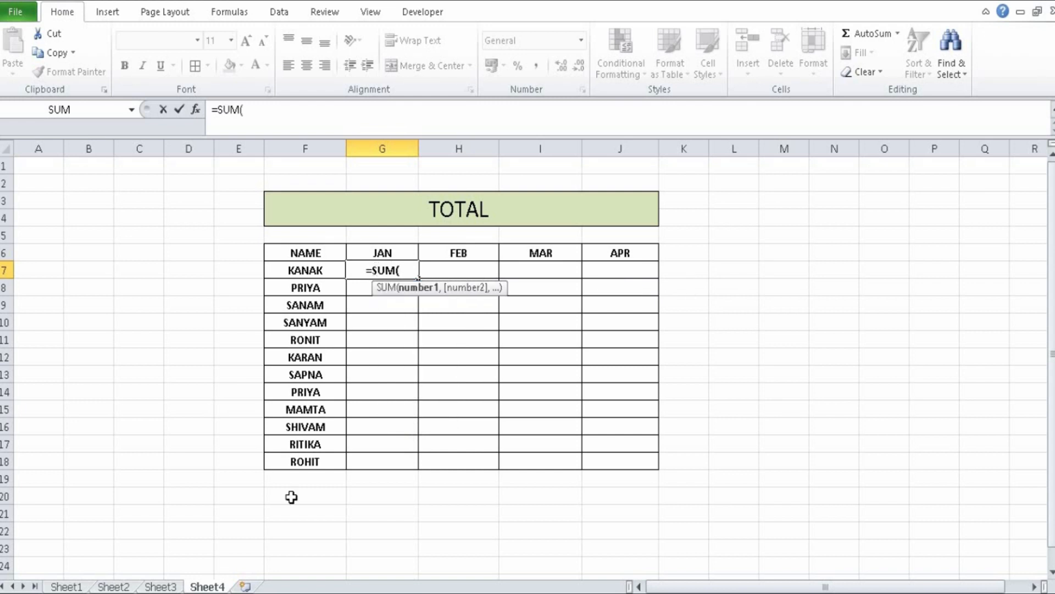
click(66, 586)
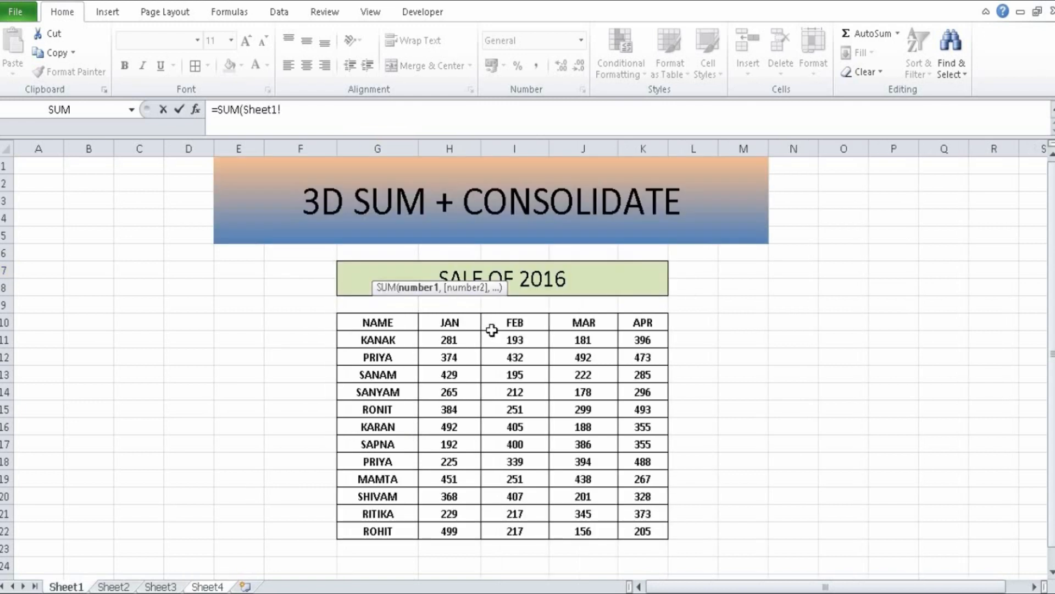
click(457, 340)
text(+)
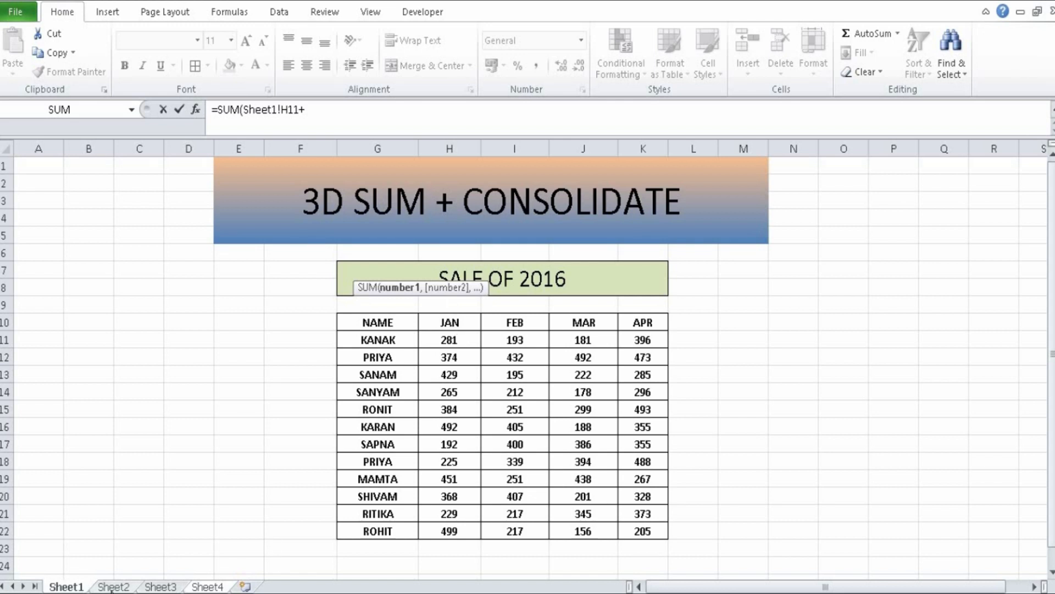
click(111, 587)
click(346, 306)
text(+)
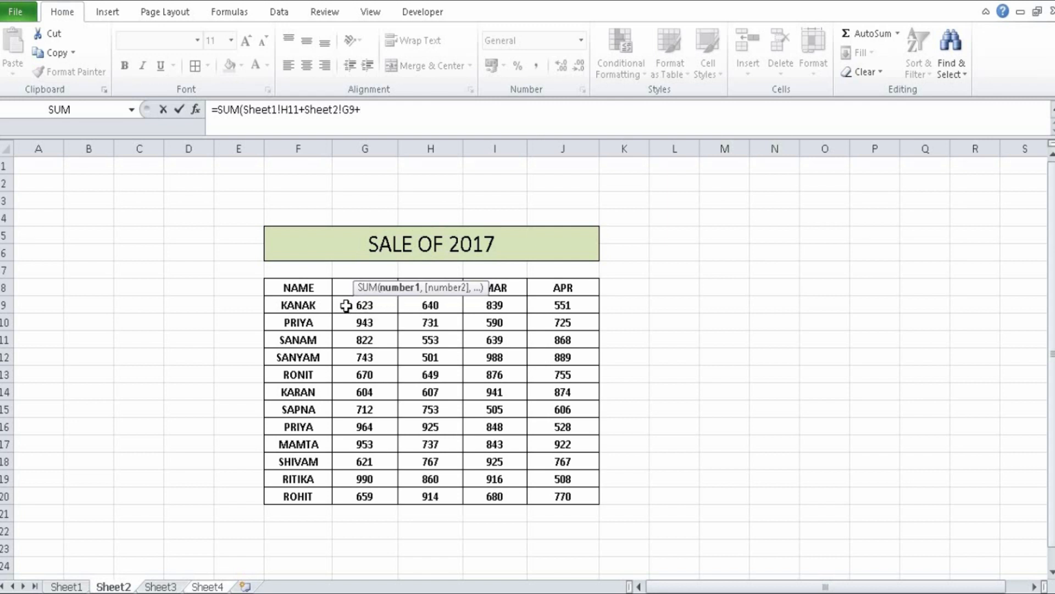
click(168, 586)
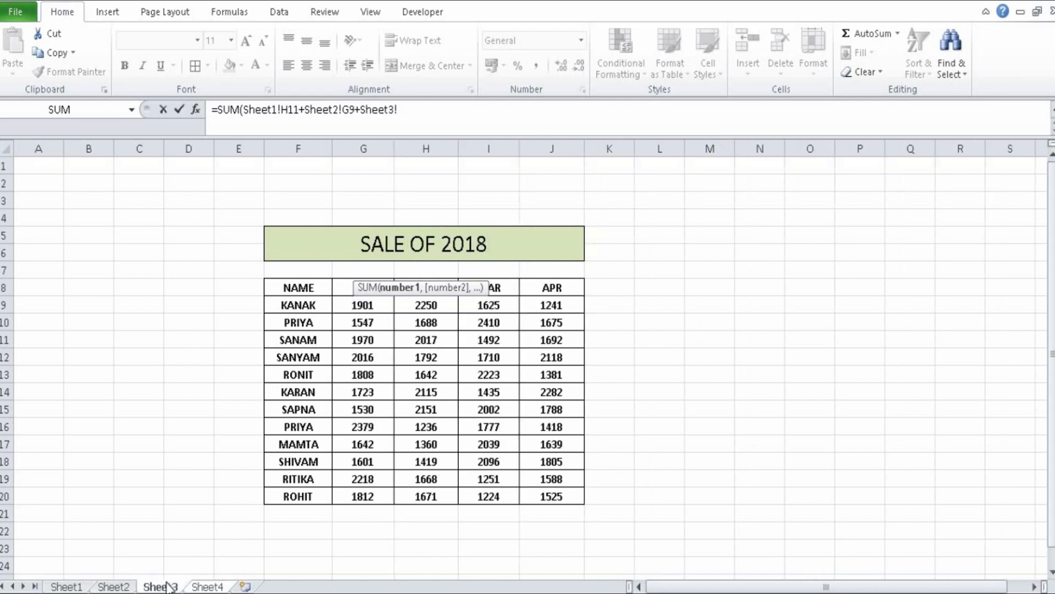
click(345, 307)
text())
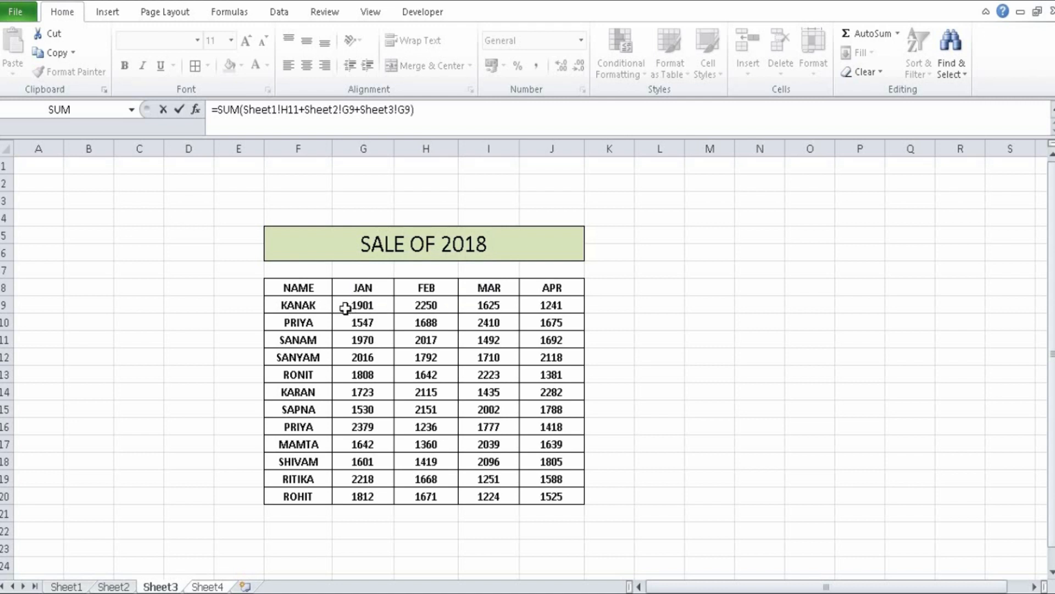
key(Return)
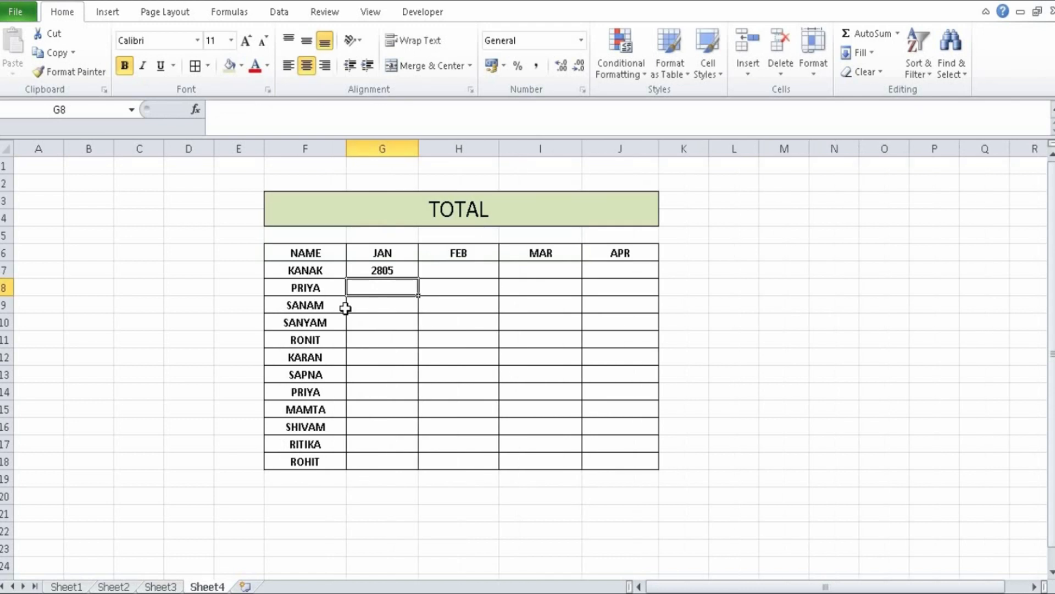
- Fill the G7 sum formula down and across the whole TOTAL table range G7:J18
key(Up)
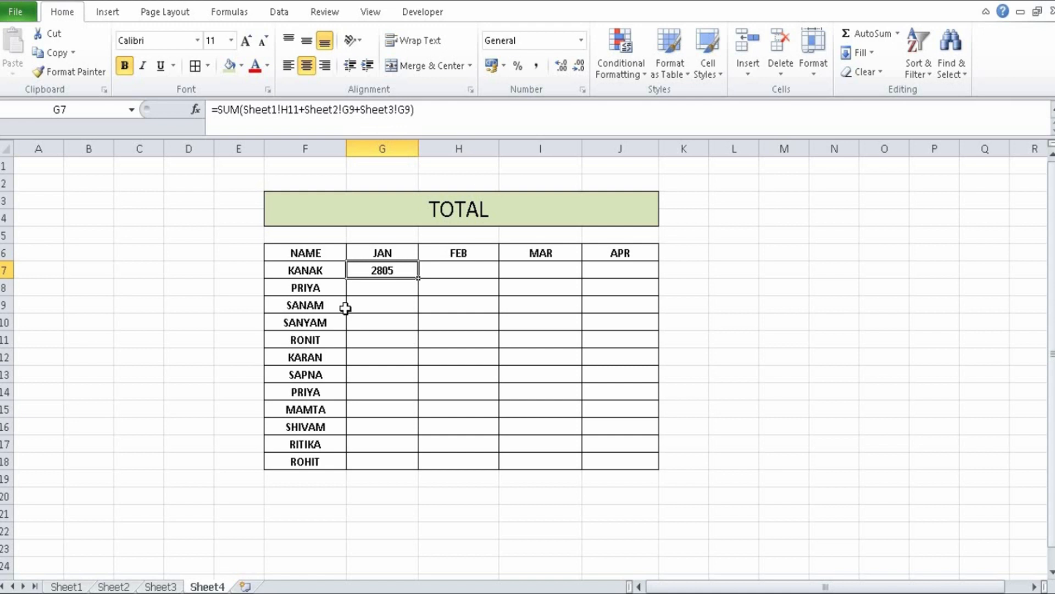
key(shift+Down)
key(shift+Down)
key(shift+Down)
key(shift+Down)
key(shift+Down)
key(shift+Down)
key(shift+Down)
key(shift+Down)
key(shift+Down)
key(shift+Down)
key(shift+Down)
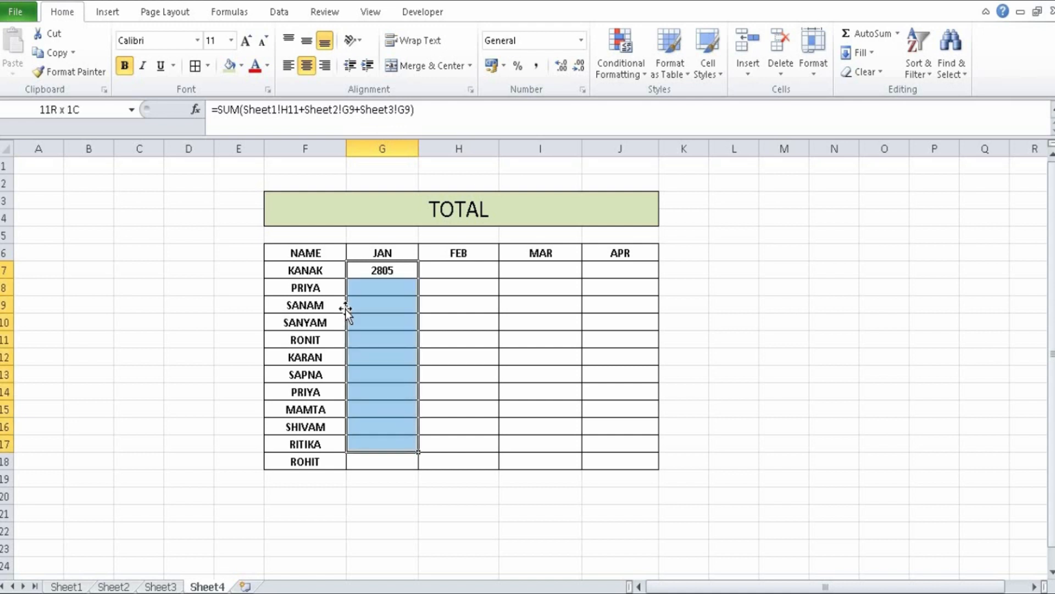
key(shift+Right)
key(shift+Right)
key(shift+Right)
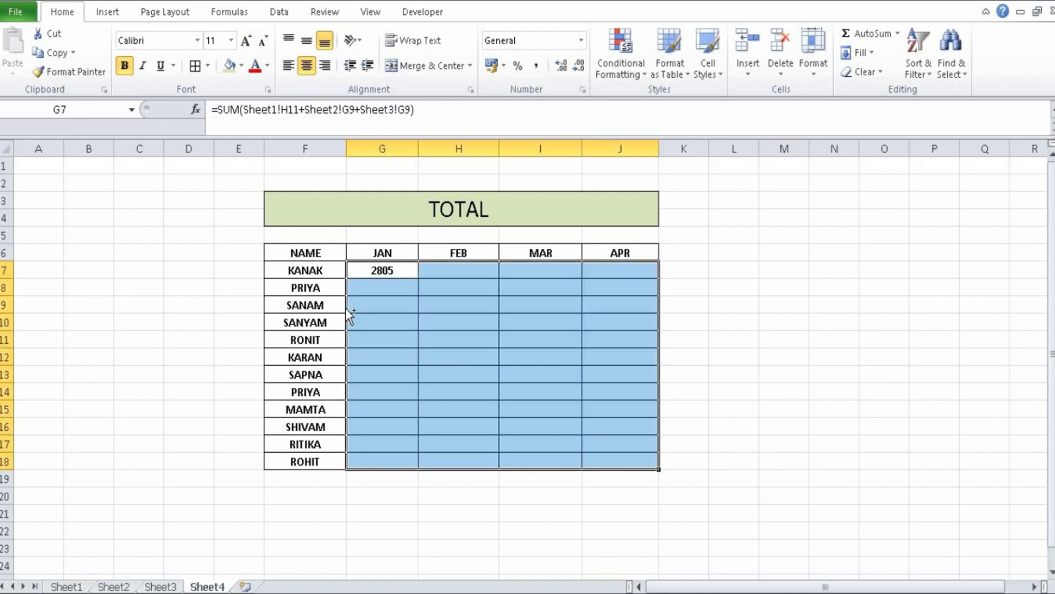
key(ctrl+d)
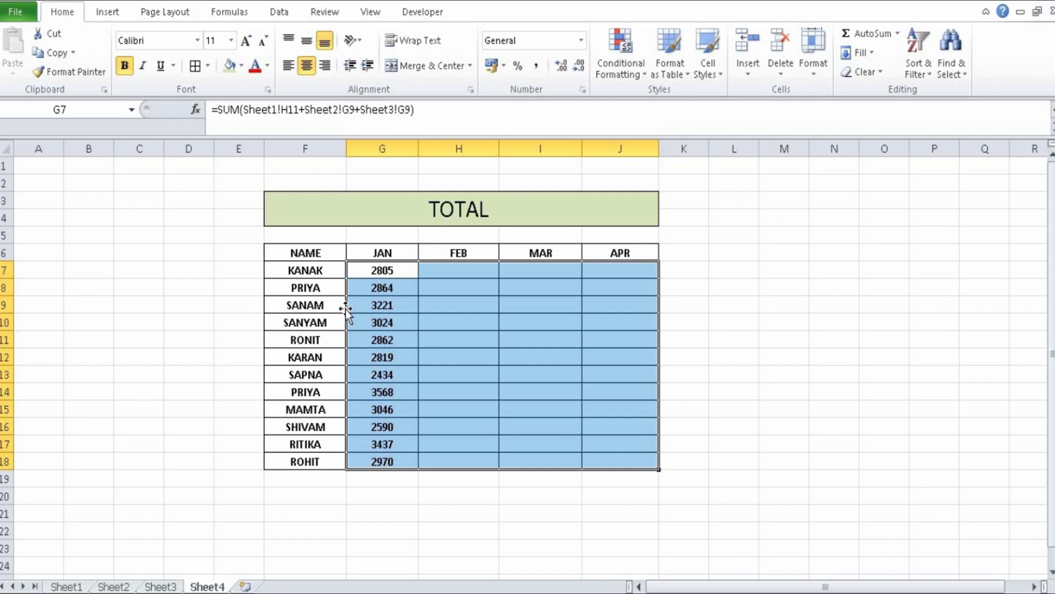
key(ctrl+r)
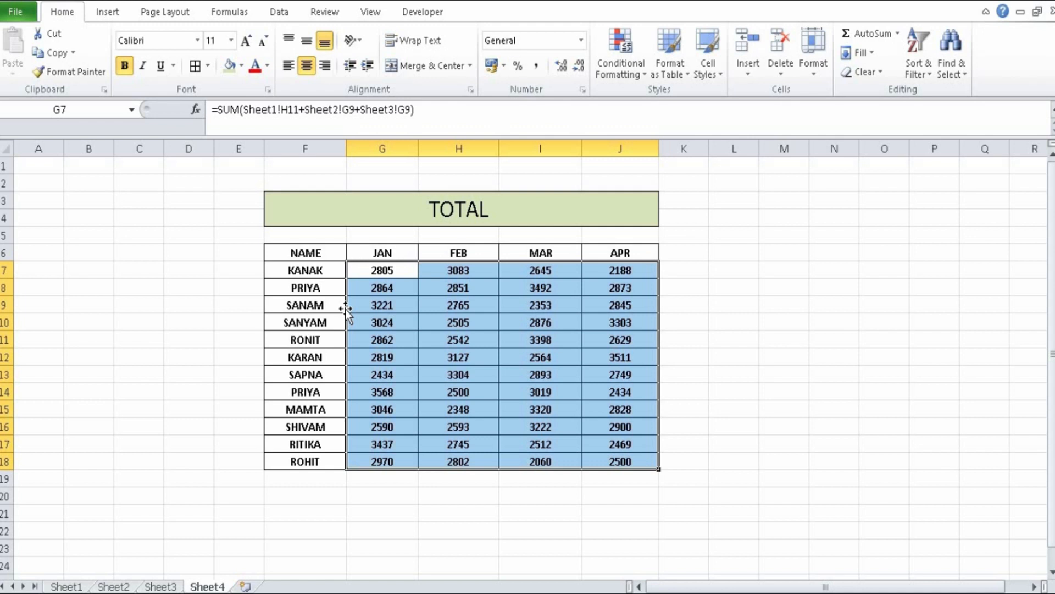
- Look over the three yearly sales sheets, and insert a new worksheet with cell G6 selected
click(70, 587)
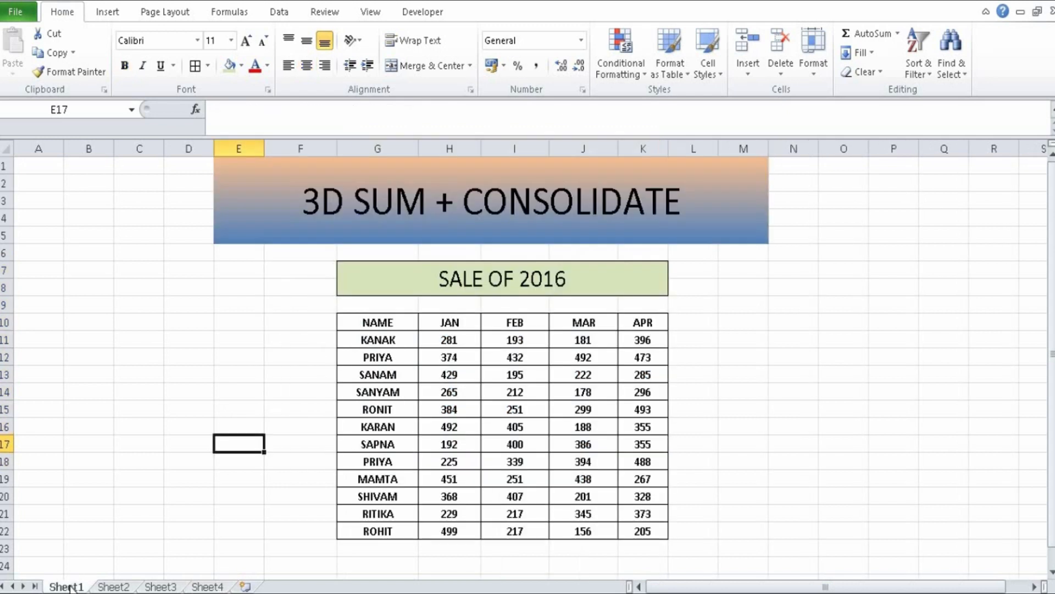
click(120, 587)
click(163, 587)
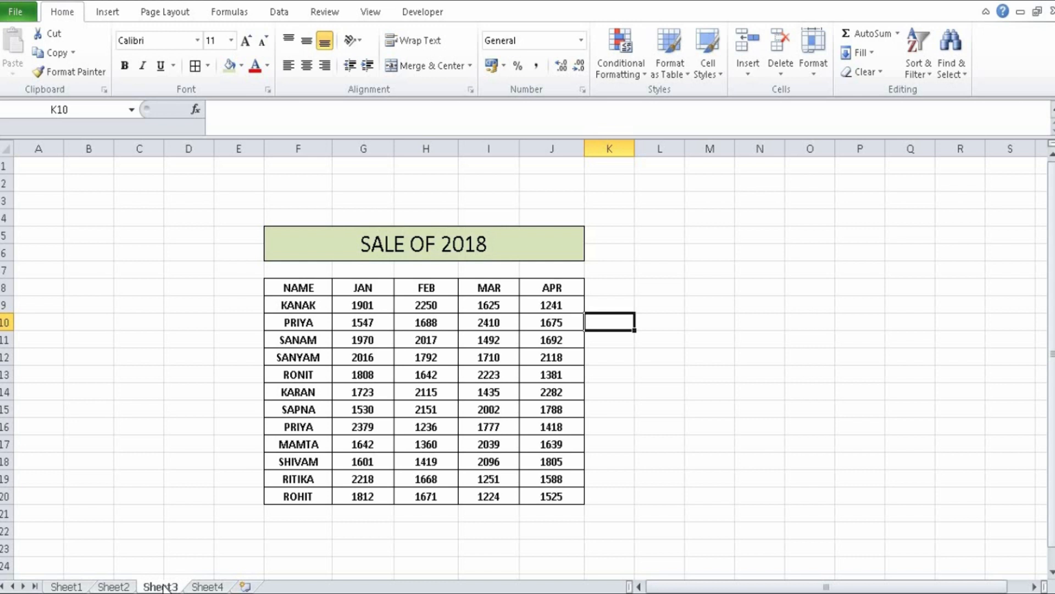
click(248, 587)
click(317, 248)
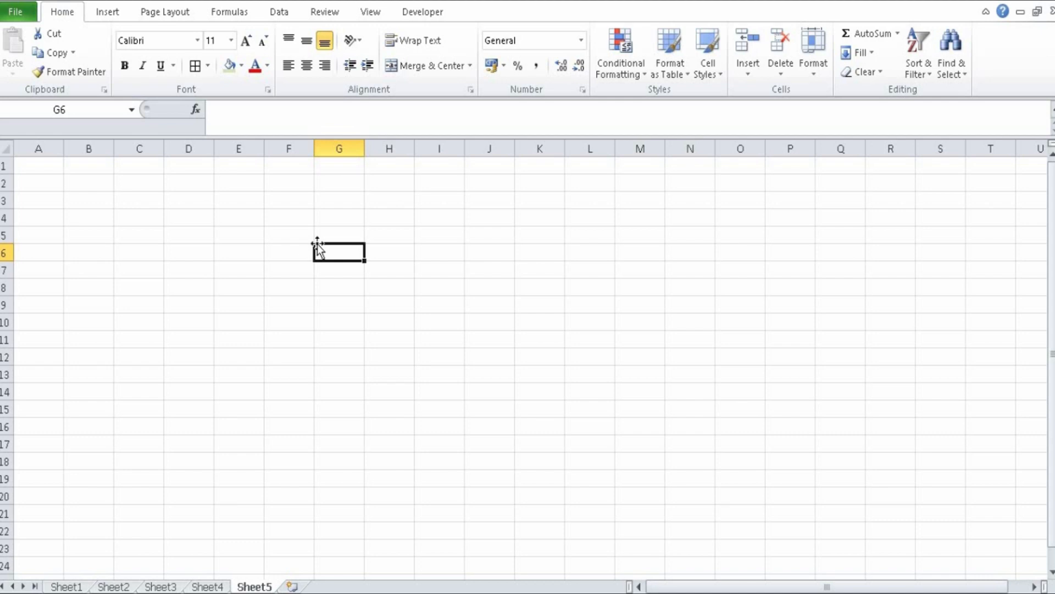
- Open the Consolidate dialog for cell G6 with Sum as the function
click(278, 12)
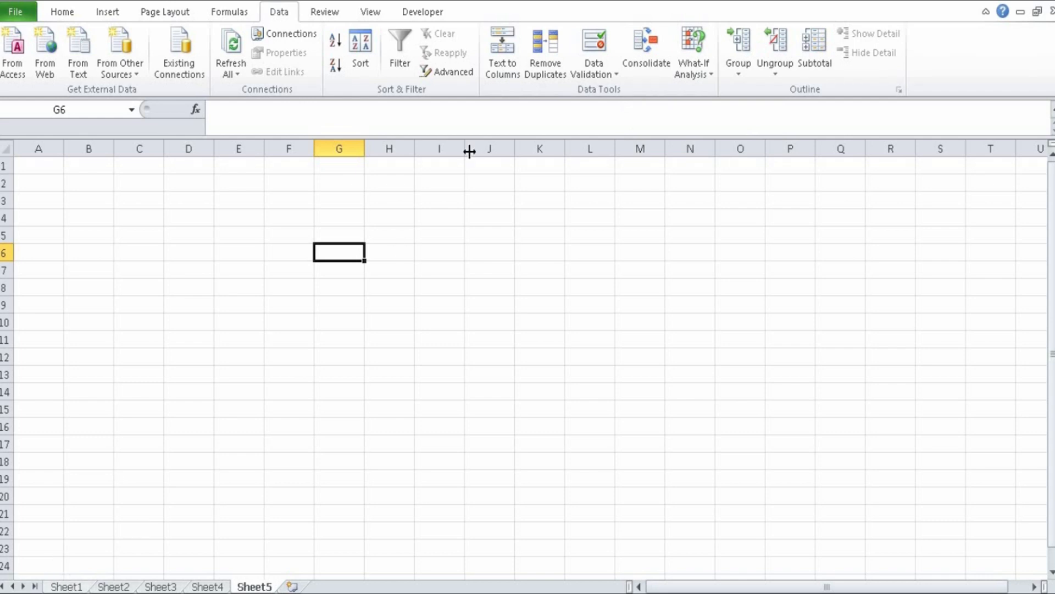
click(657, 44)
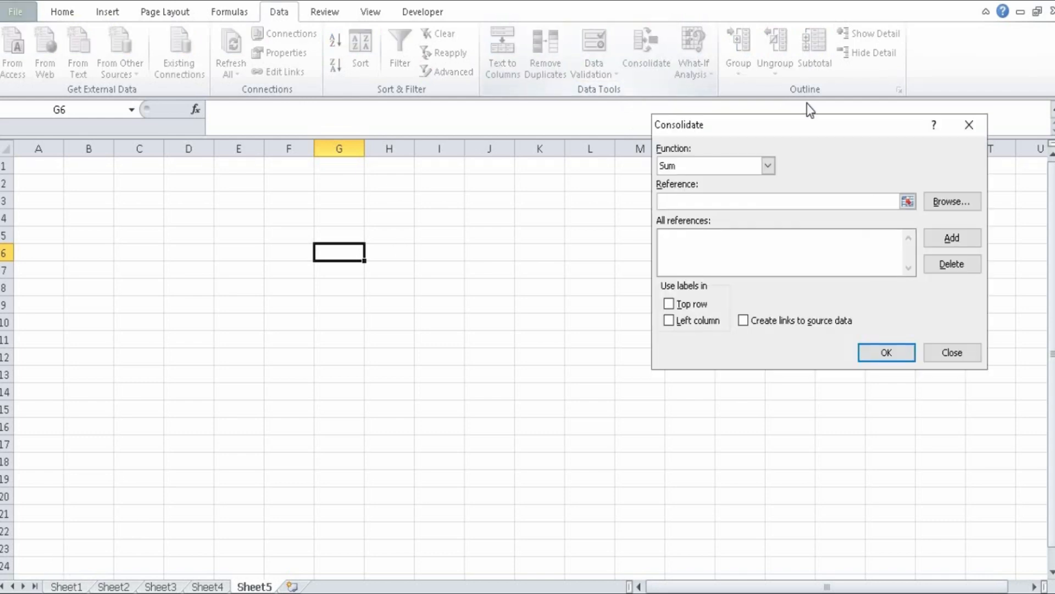
drag(796, 127, 735, 120)
click(705, 166)
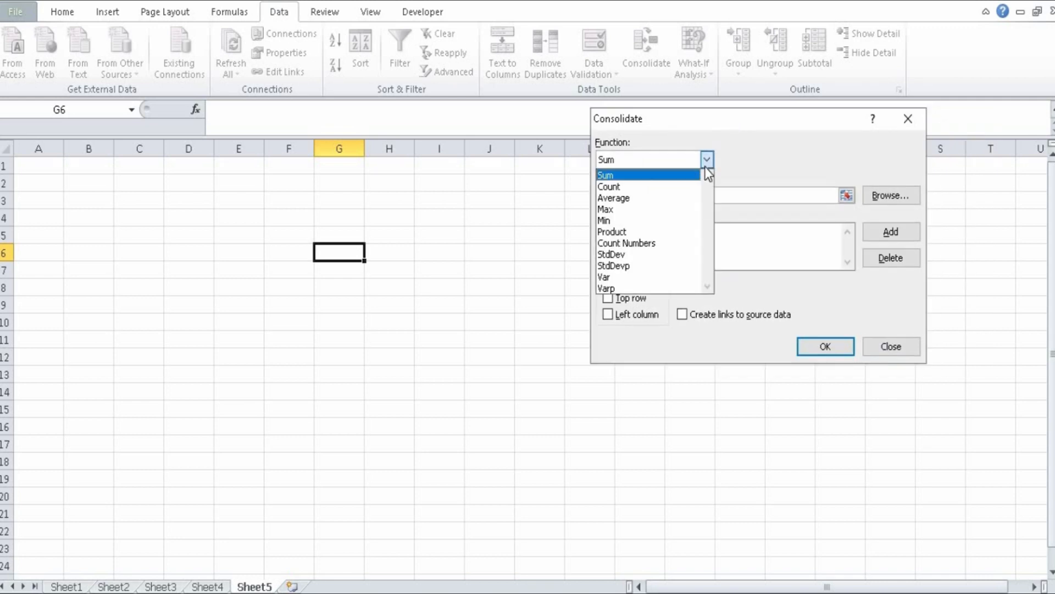
click(705, 166)
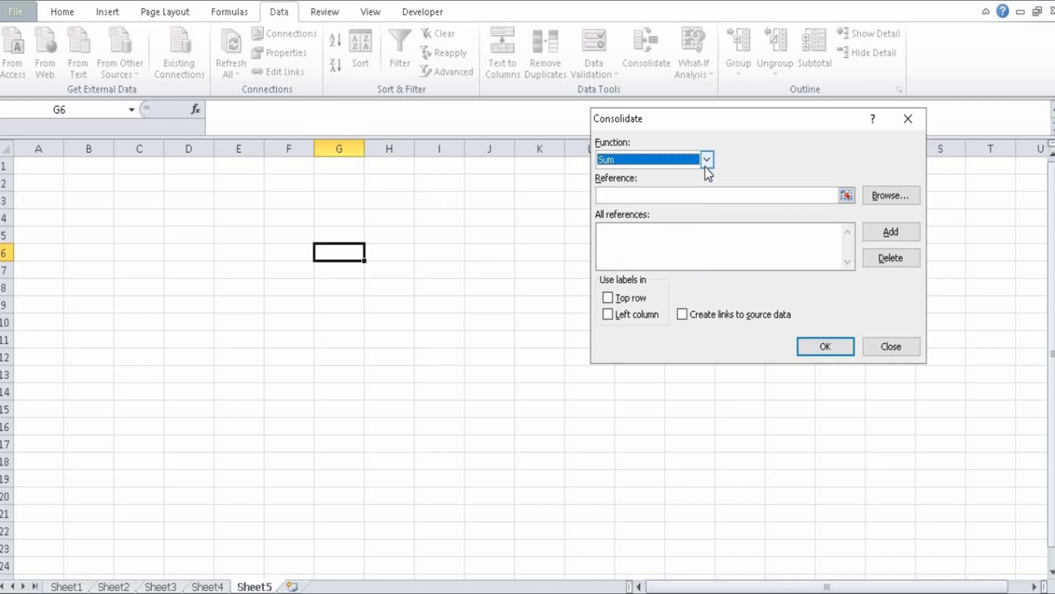
- Add the 2016 sales table, Sheet1!$G$10:$K$22 including its headers and names, to the consolidation references
click(631, 197)
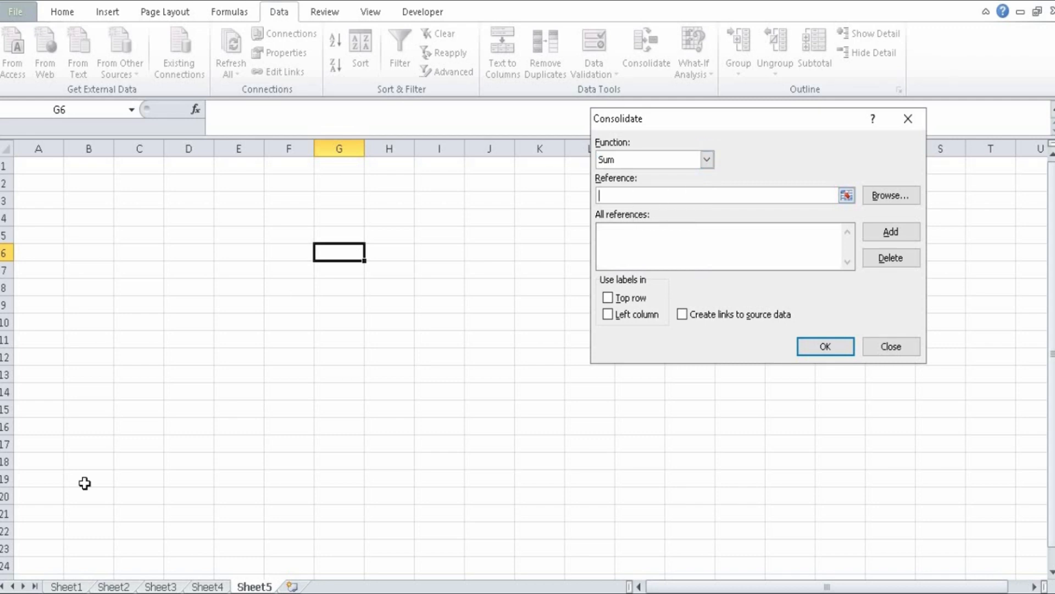
click(66, 587)
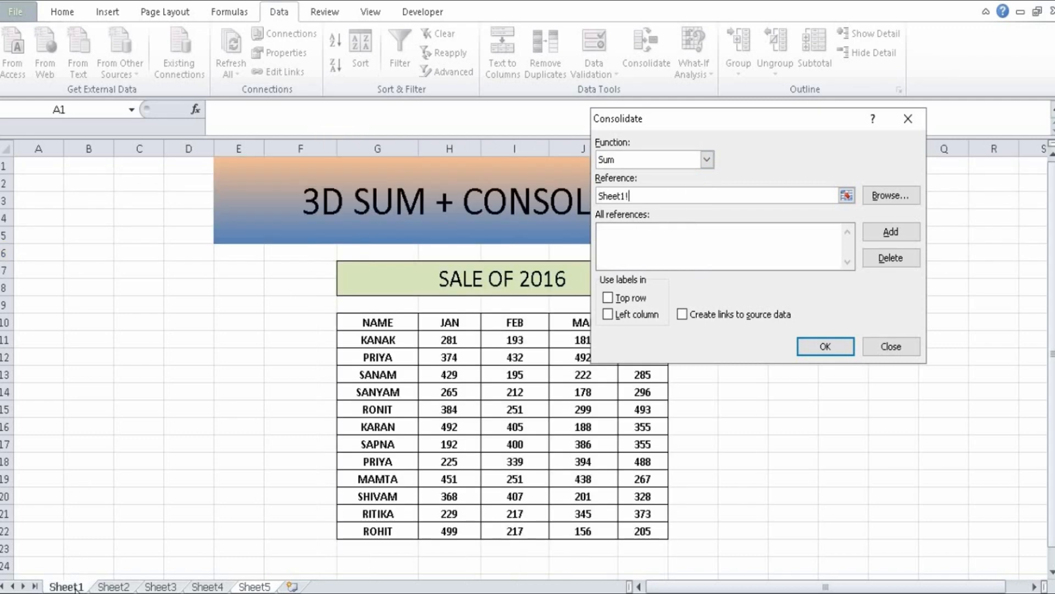
click(365, 321)
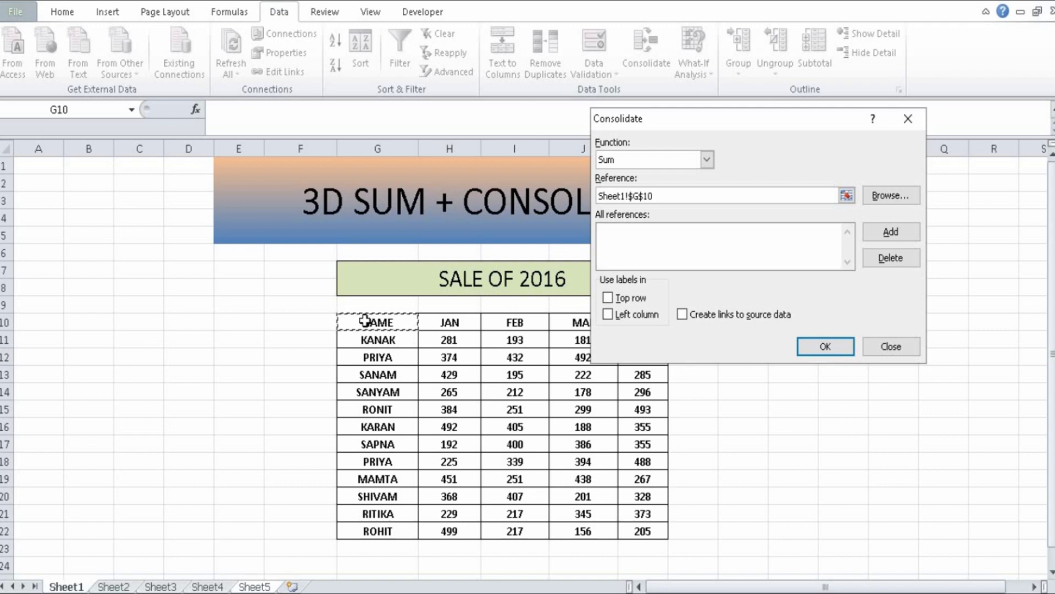
key(ctrl+shift+Down)
key(ctrl+shift+Right)
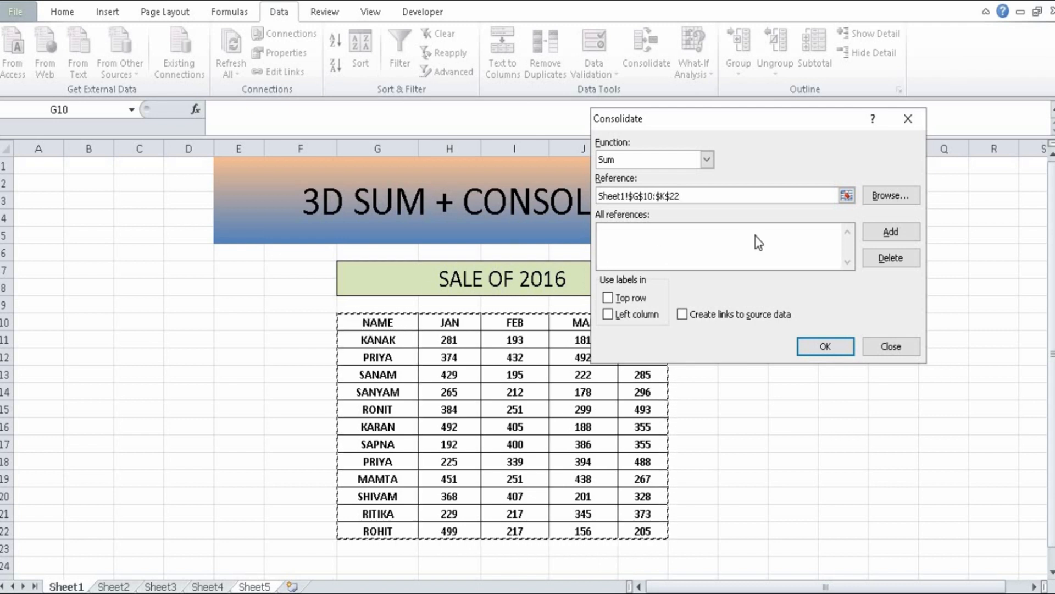
click(887, 231)
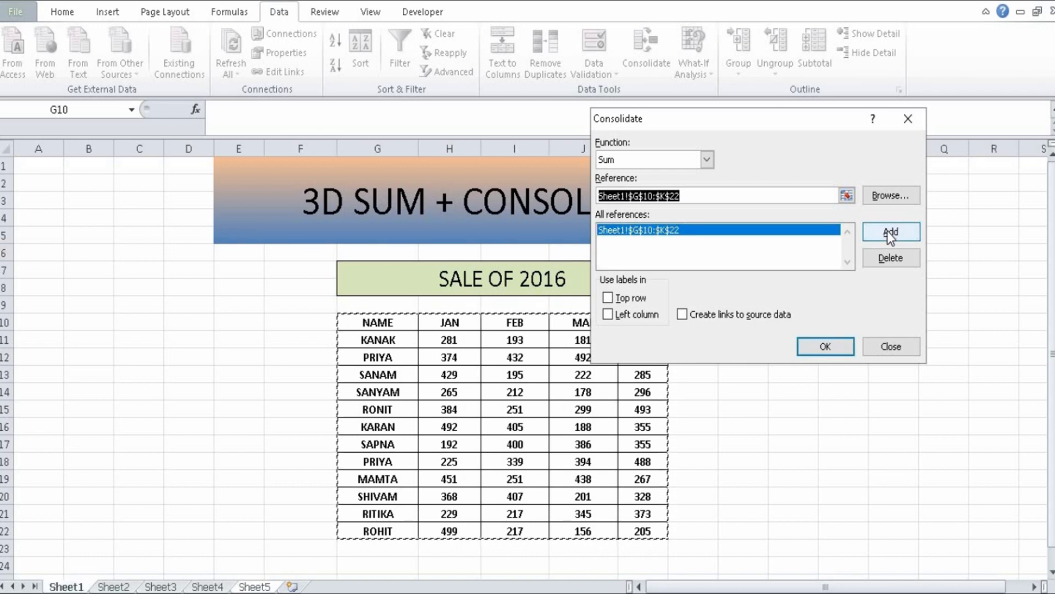
- Add the 2017 sales table, Sheet2!$F$8:$J$20, and the 2018 sales table, Sheet3!$F$8:$J$20, to the consolidation references
click(114, 587)
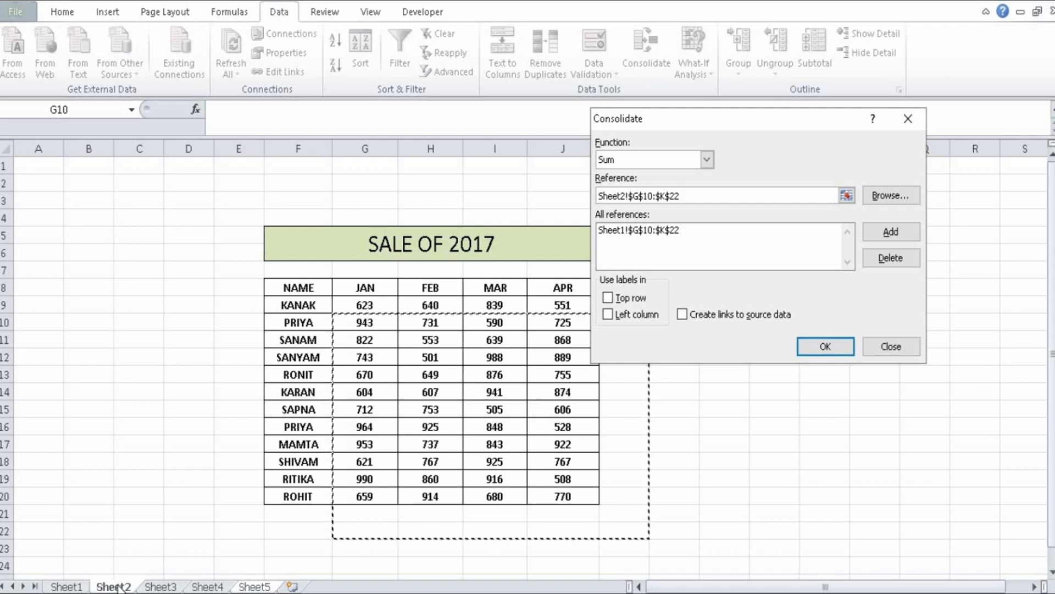
drag(744, 123, 807, 100)
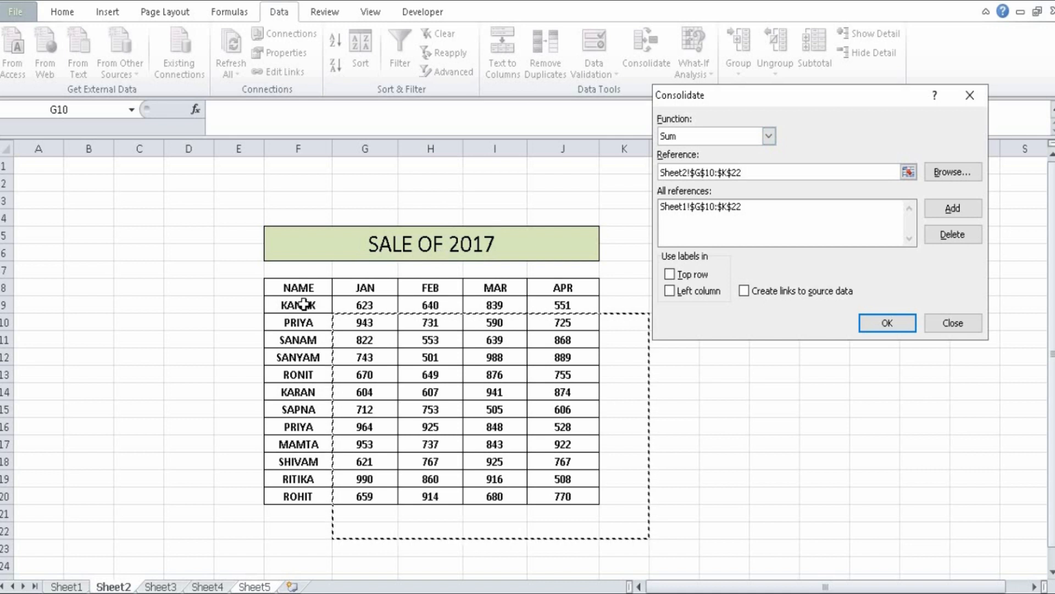
click(298, 287)
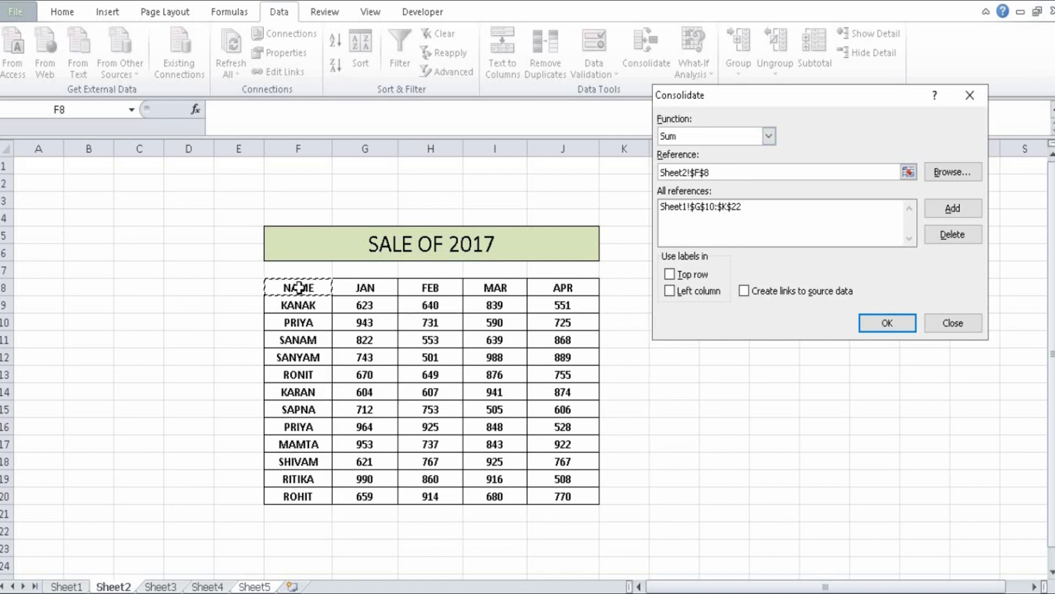
key(ctrl+shift+Down)
key(ctrl+shift+Right)
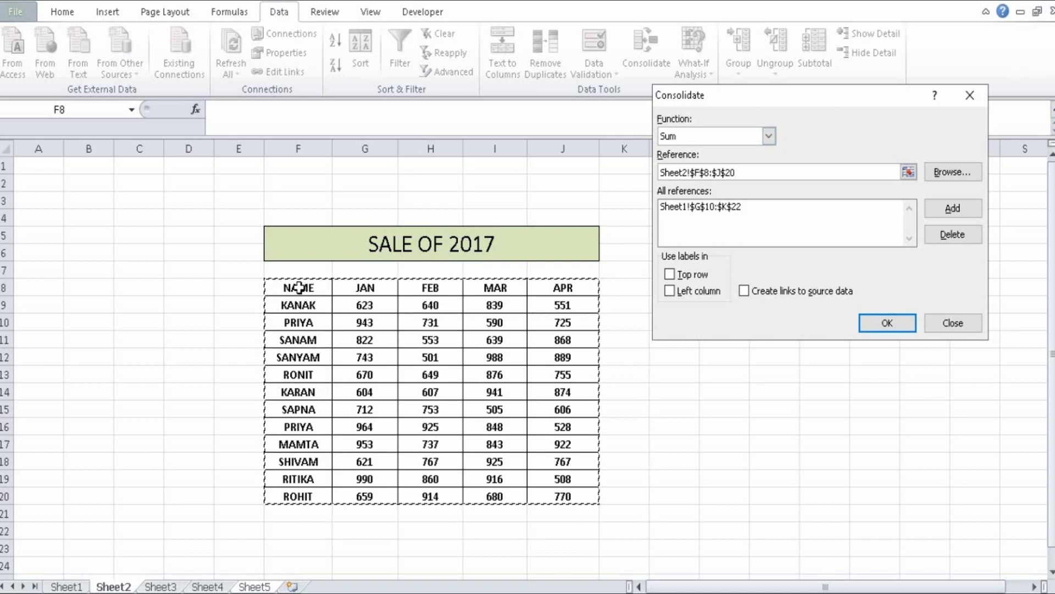
click(955, 216)
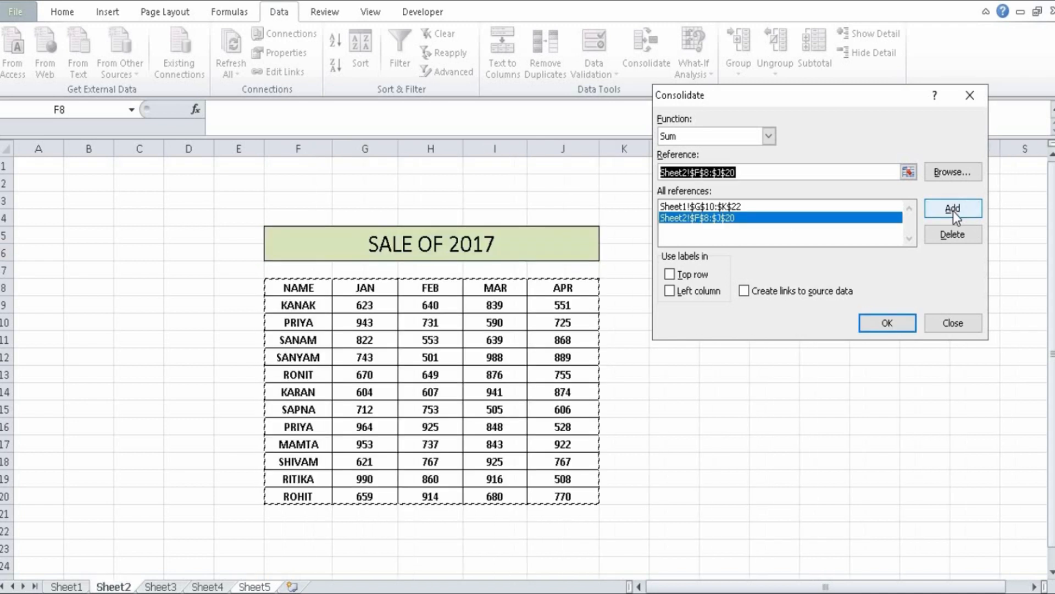
click(155, 587)
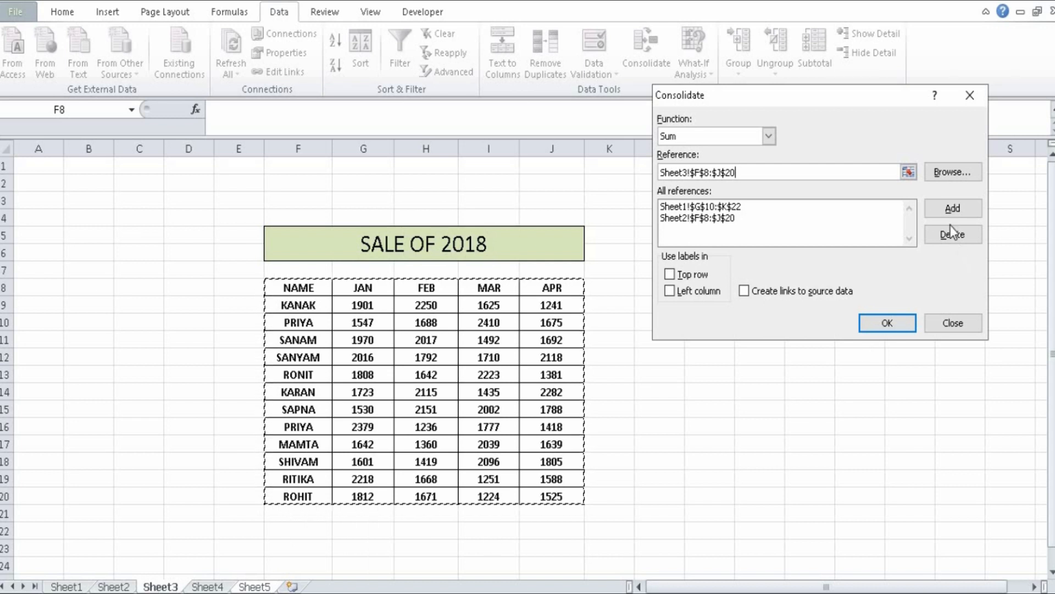
click(945, 202)
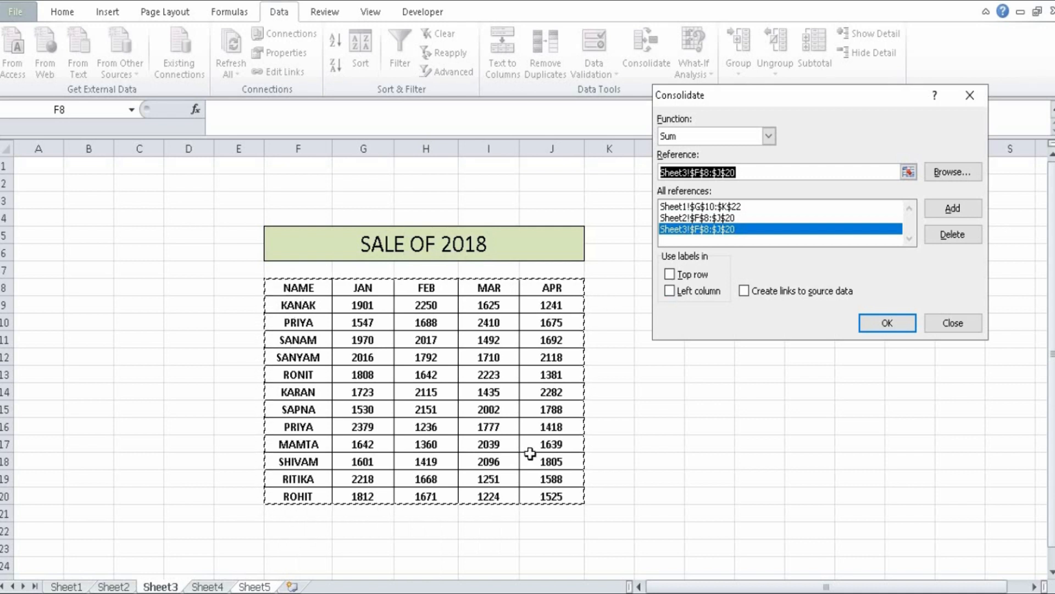
- Use top row and left column labels, enable links to source data, and run the consolidation
click(670, 274)
click(672, 291)
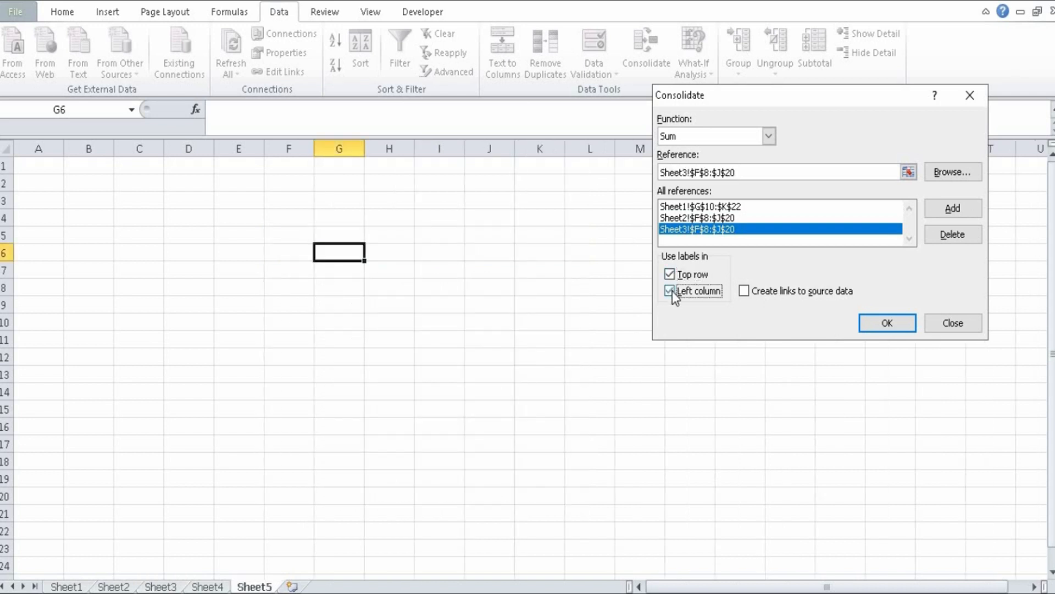
click(744, 290)
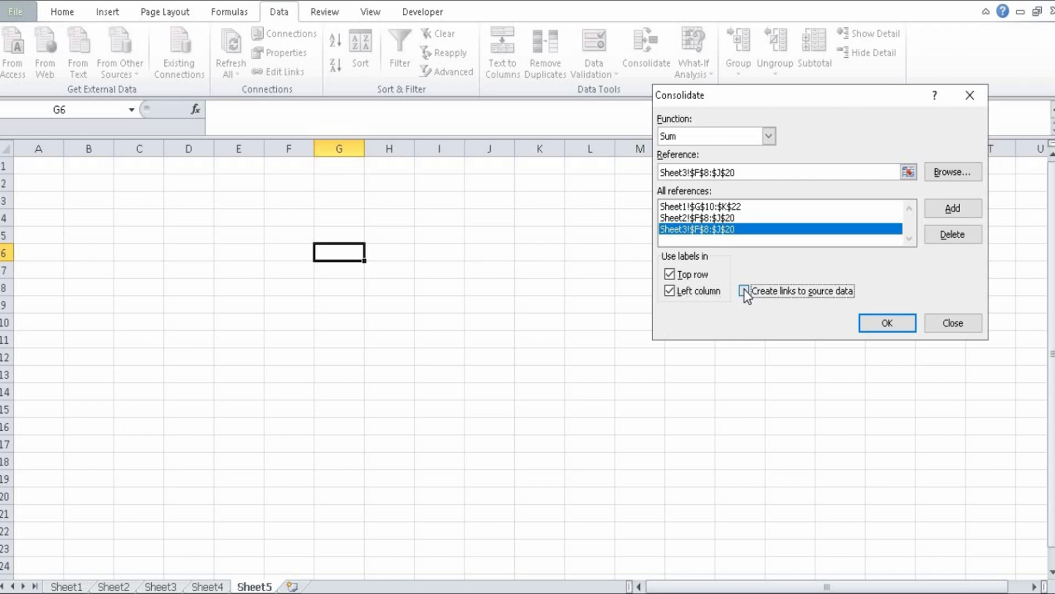
click(888, 323)
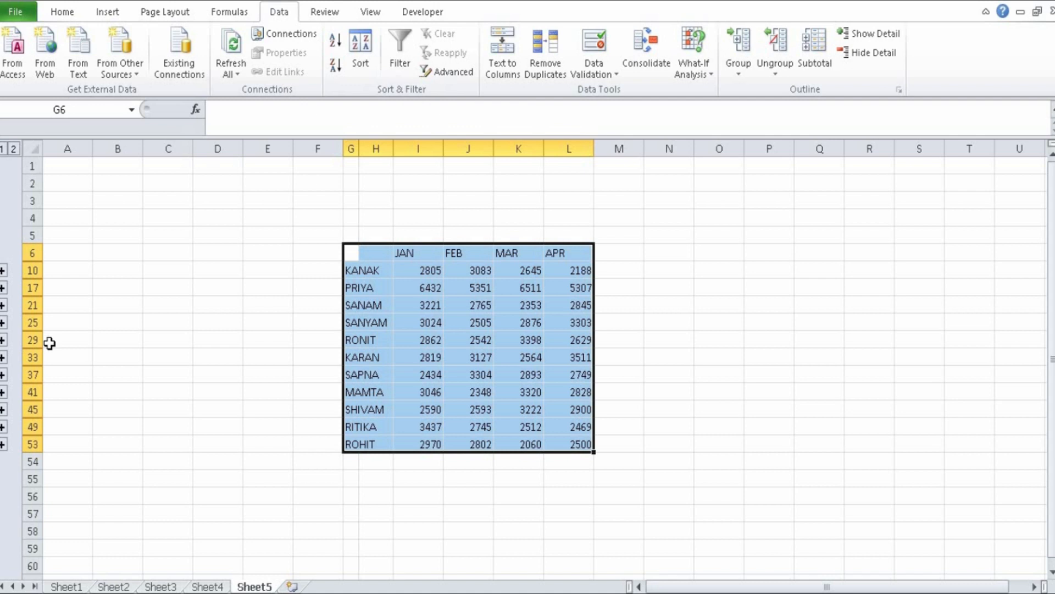
- Expand the first five outline groups of the consolidated table, with totals in rows 10, 17, 21, 25 and 29
click(3, 271)
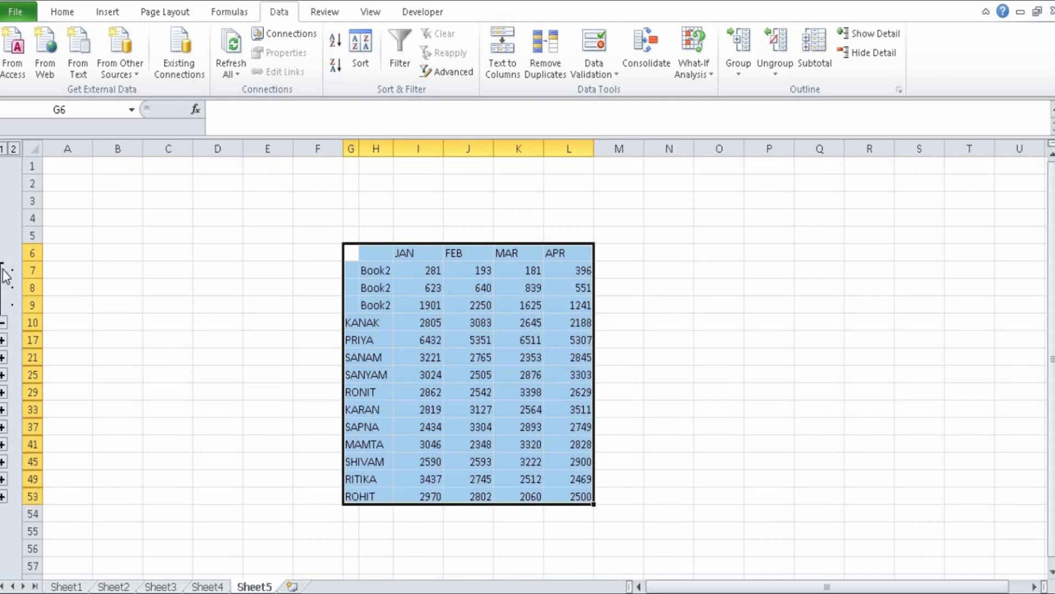
click(3, 340)
click(4, 463)
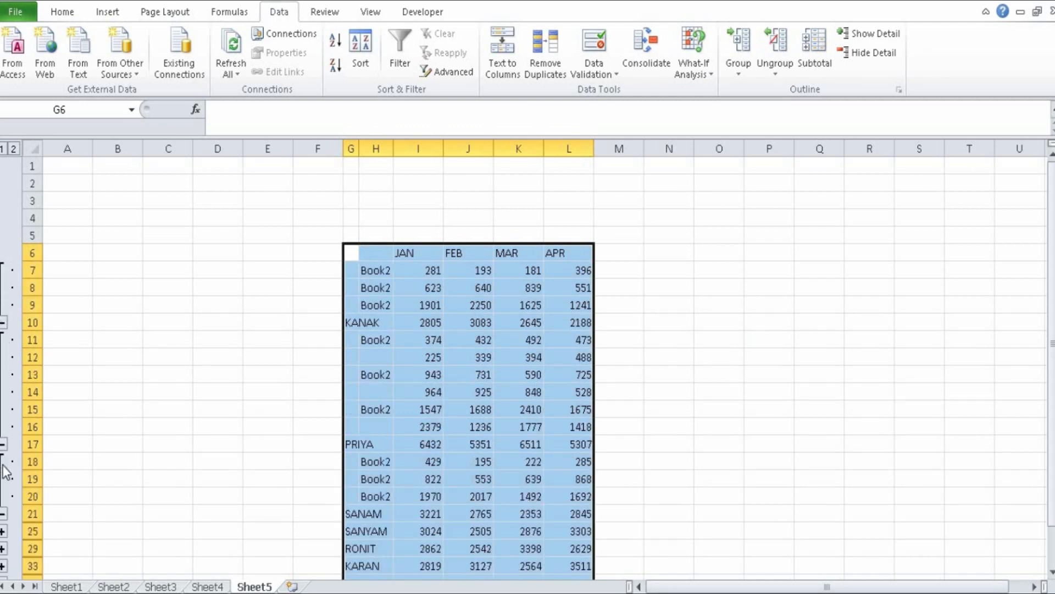
click(3, 531)
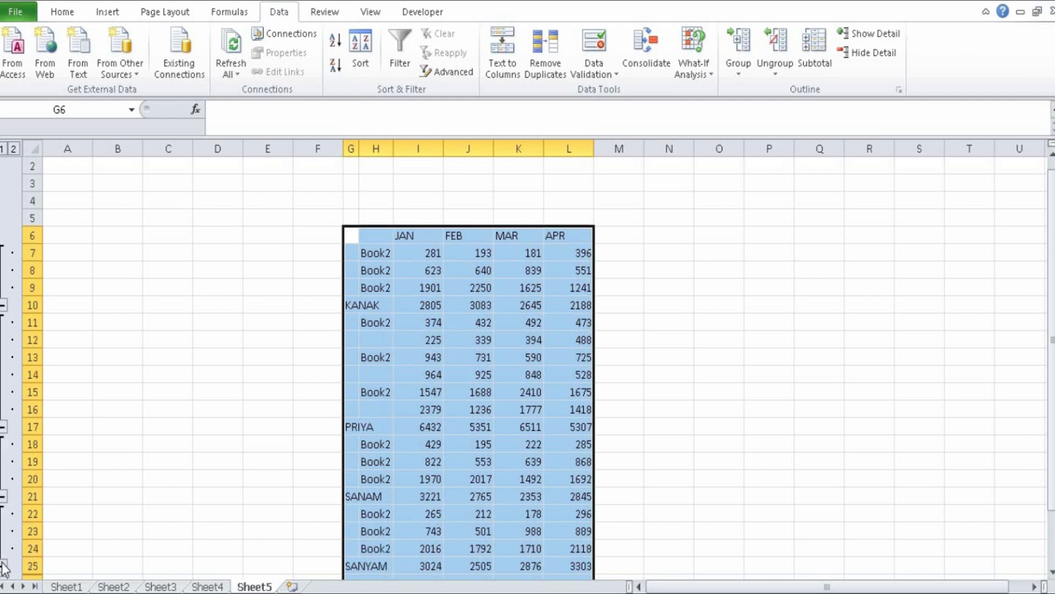
drag(1051, 225, 1053, 259)
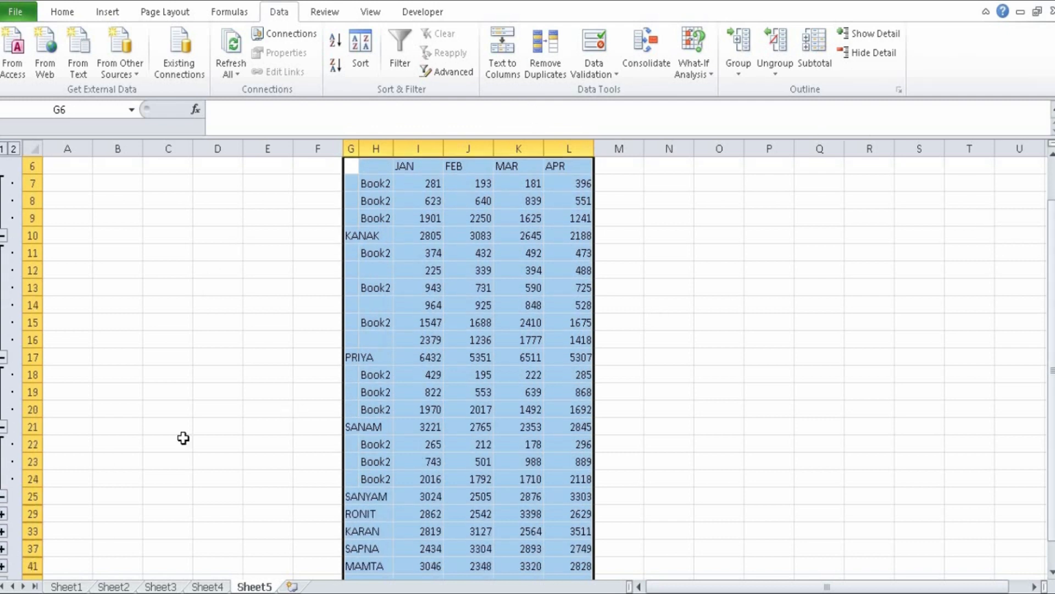
click(3, 514)
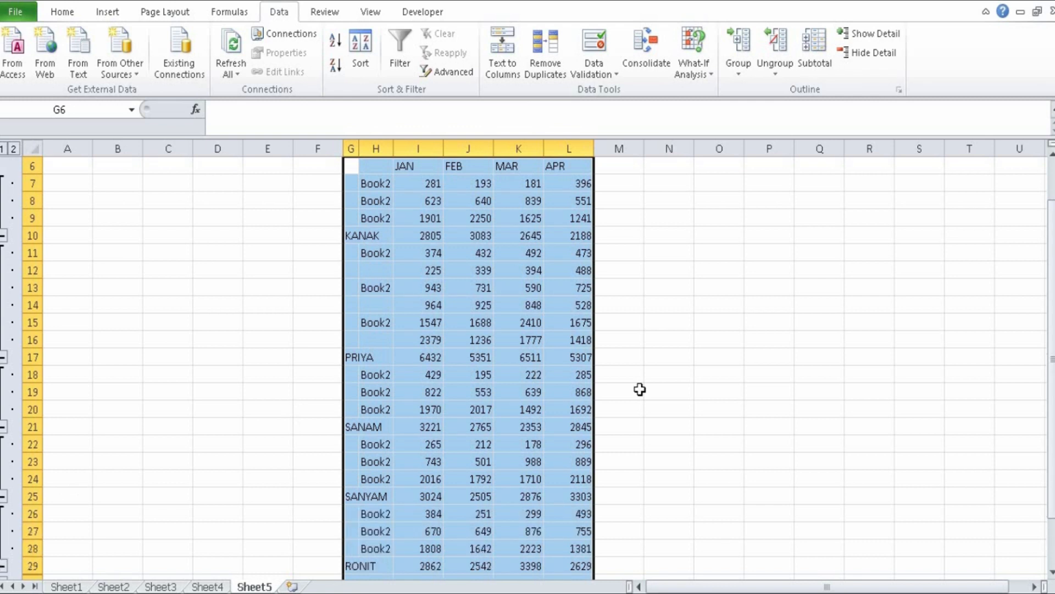
- Deselect the consolidated table and expand the outline groups with totals in rows 33, 37 and 41
click(712, 340)
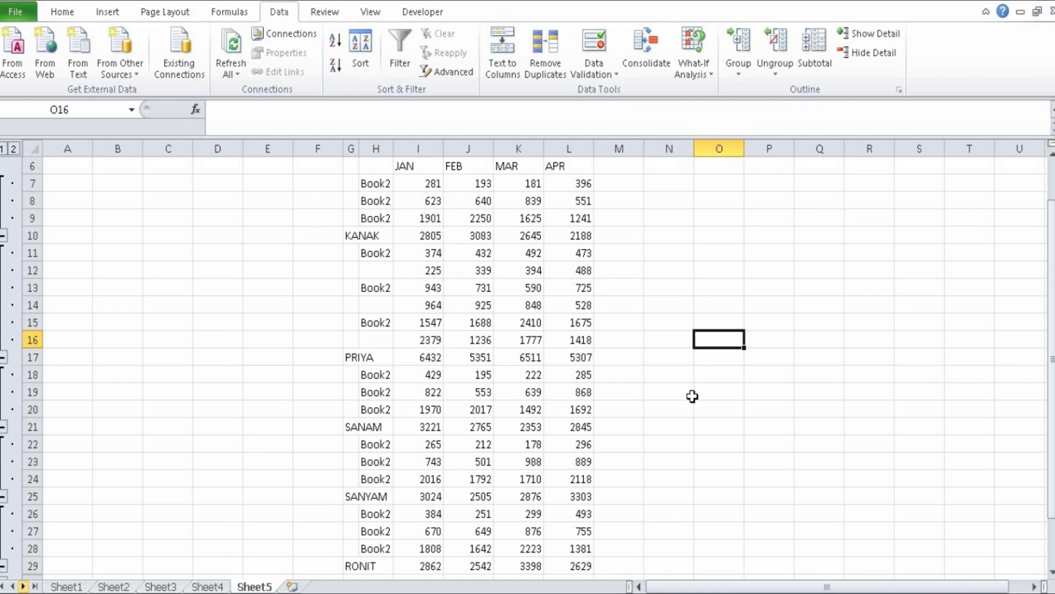
drag(1051, 295, 1051, 302)
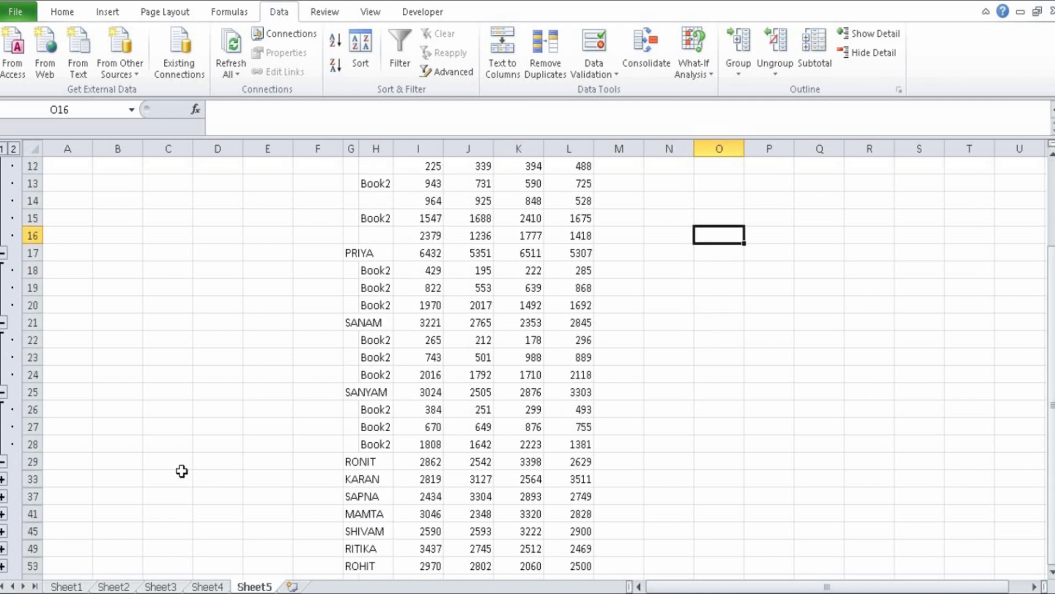
click(3, 479)
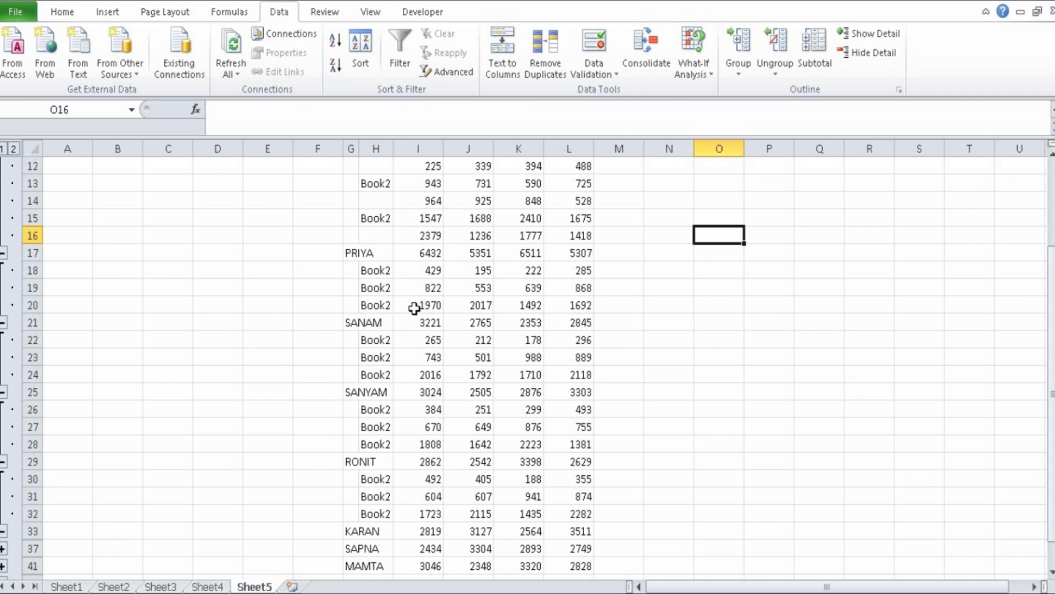
drag(1053, 357, 1054, 379)
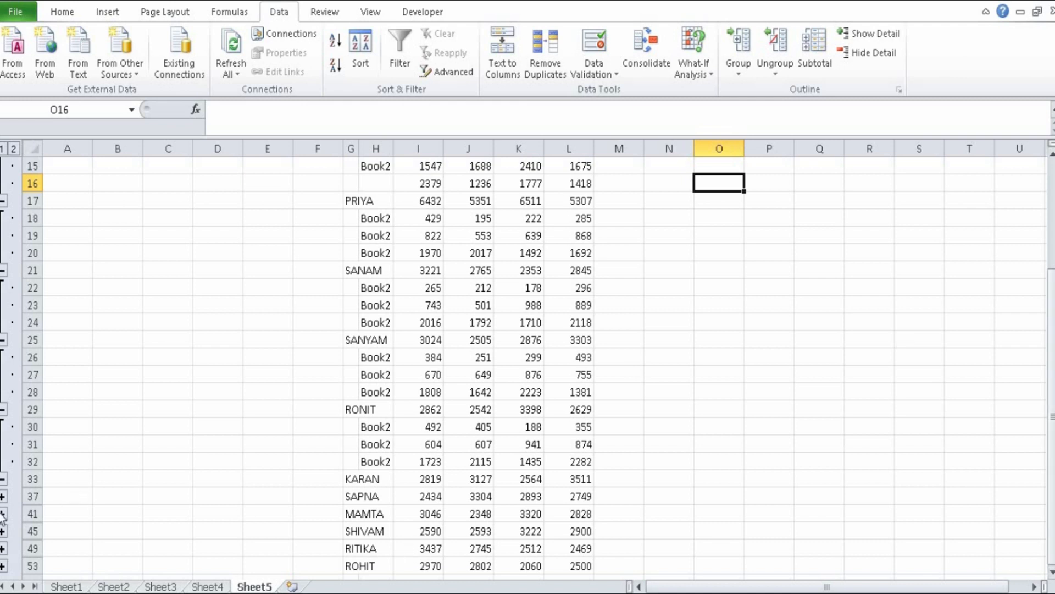
click(3, 496)
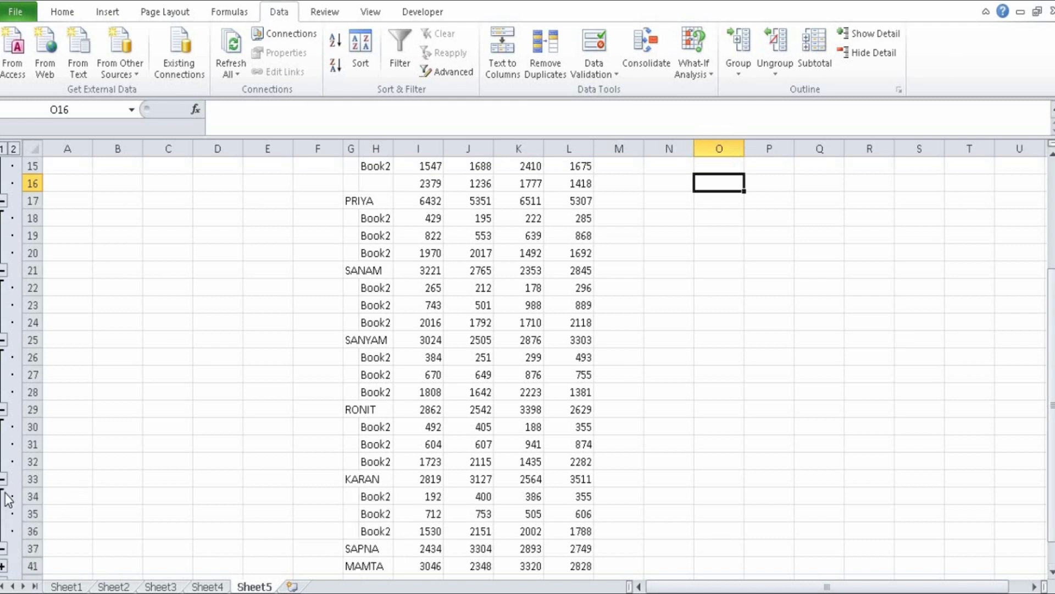
click(4, 566)
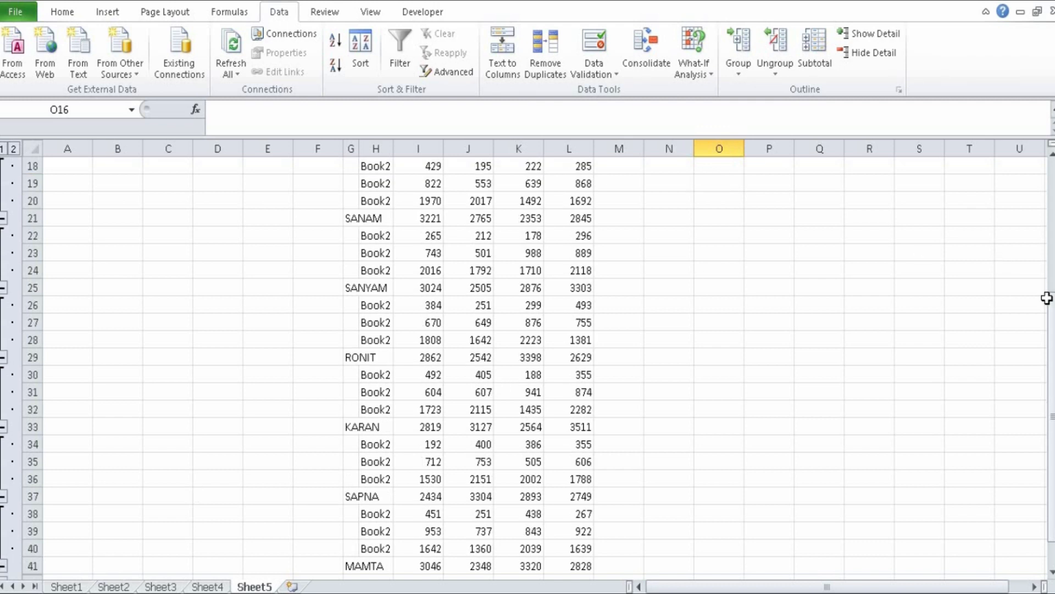